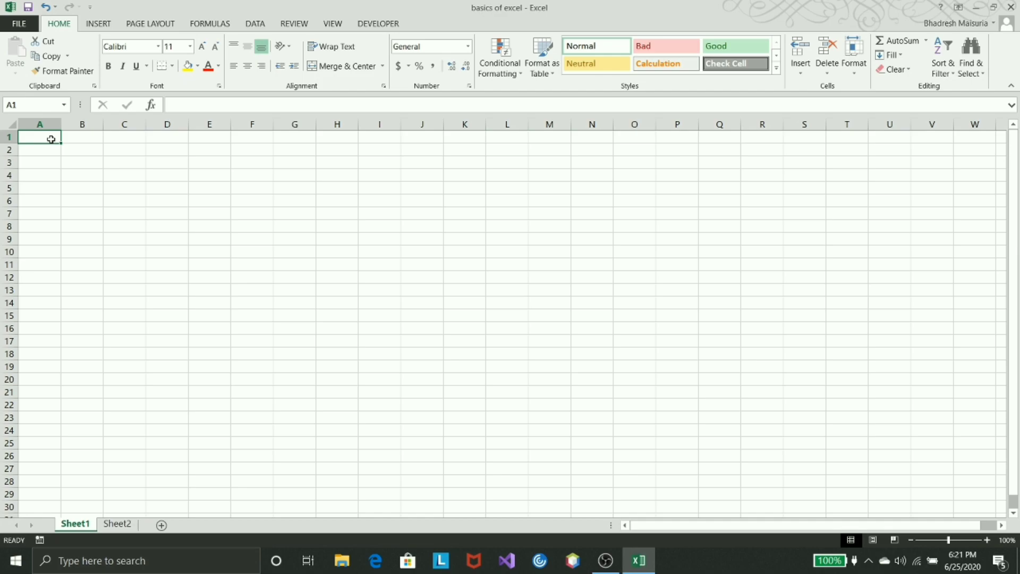
pyautogui.write('fjasslkfjajfklafklasklfakdfklassjfkl')
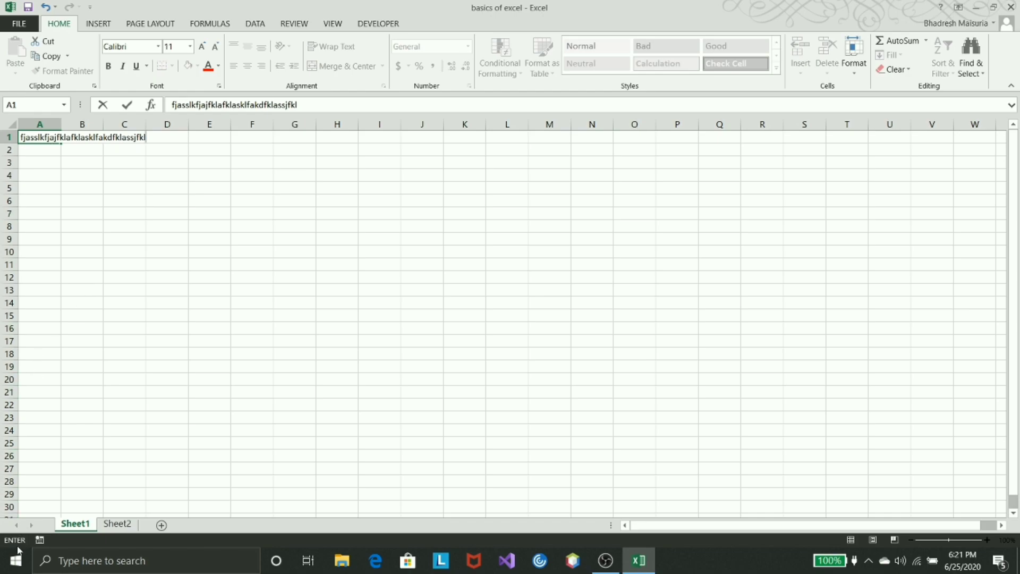
pyautogui.press('BackSpace')
pyautogui.press('BackSpace')
pyautogui.press('BackSpace')
pyautogui.press('BackSpace')
pyautogui.press('BackSpace')
pyautogui.press('BackSpace')
pyautogui.press('BackSpace')
pyautogui.press('BackSpace')
pyautogui.press('BackSpace')
pyautogui.press('BackSpace')
pyautogui.press('BackSpace')
pyautogui.press('BackSpace')
pyautogui.press('BackSpace')
pyautogui.press('BackSpace')
pyautogui.press('BackSpace')
pyautogui.press('BackSpace')
pyautogui.press('BackSpace')
pyautogui.press('BackSpace')
pyautogui.press('BackSpace')
pyautogui.press('BackSpace')
pyautogui.press('BackSpace')
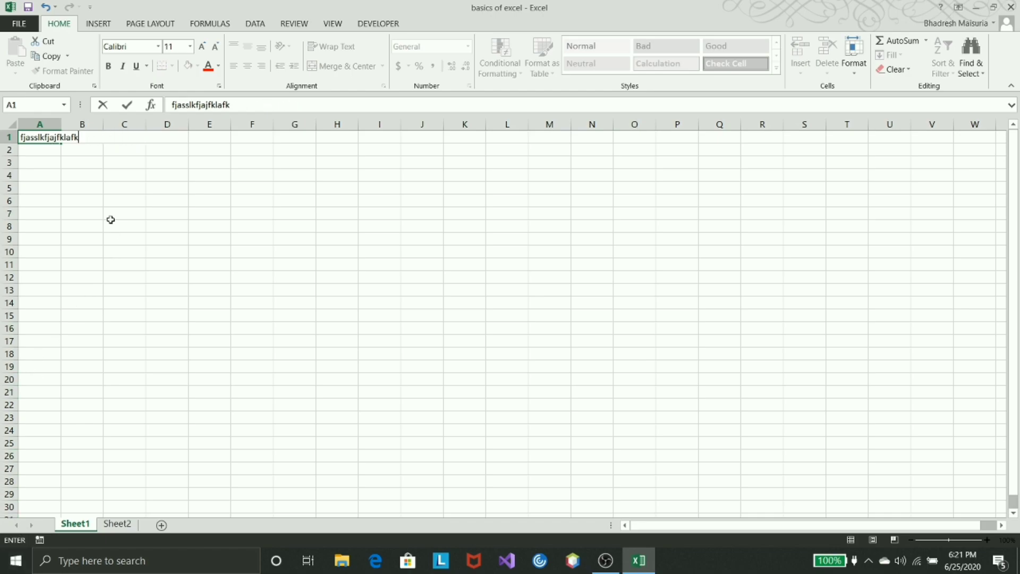
pyautogui.click(56, 161)
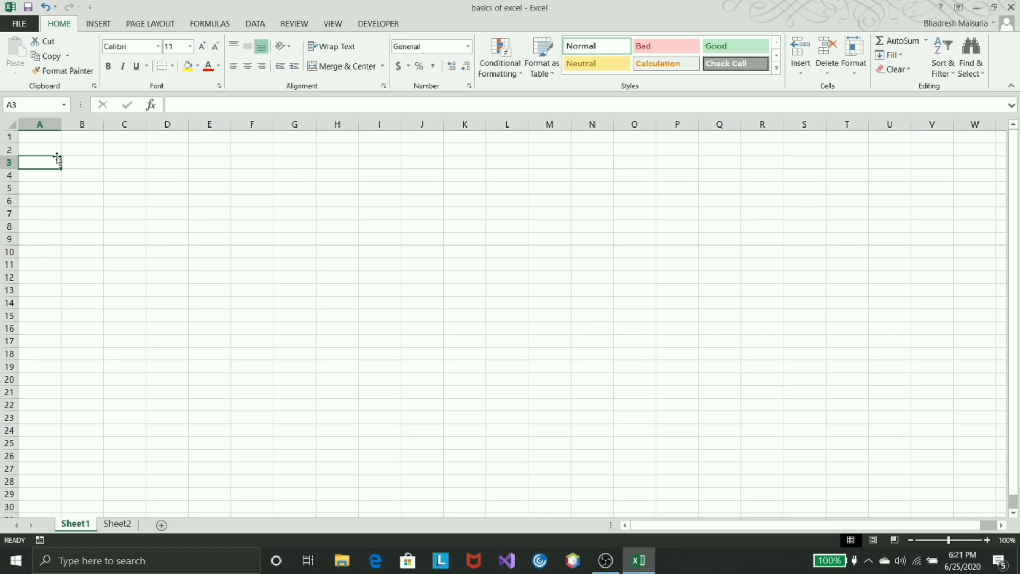
# Enter the title "SkyMart" in cell A1
pyautogui.press('Up')
pyautogui.press('Up')
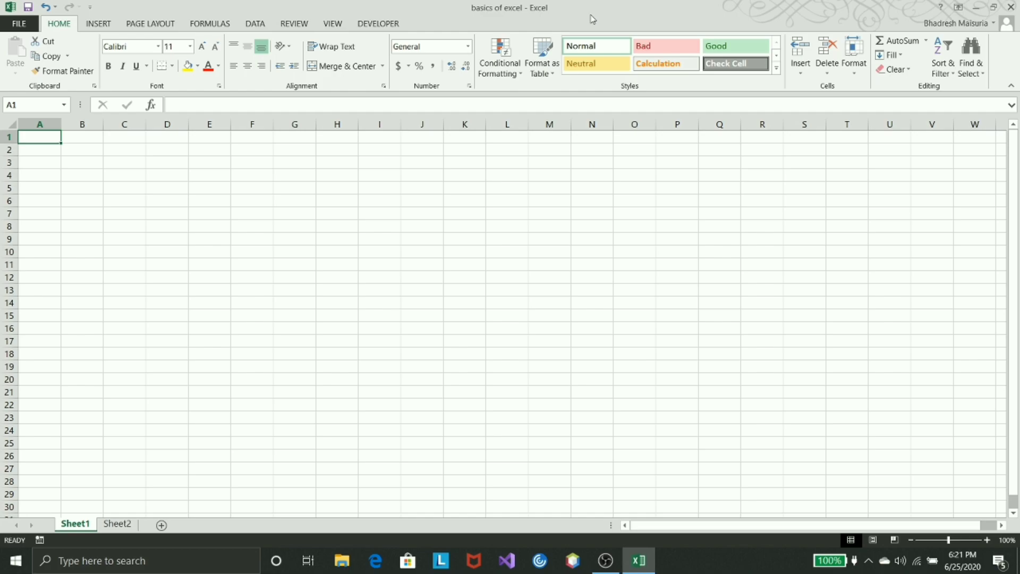
pyautogui.write('Sk')
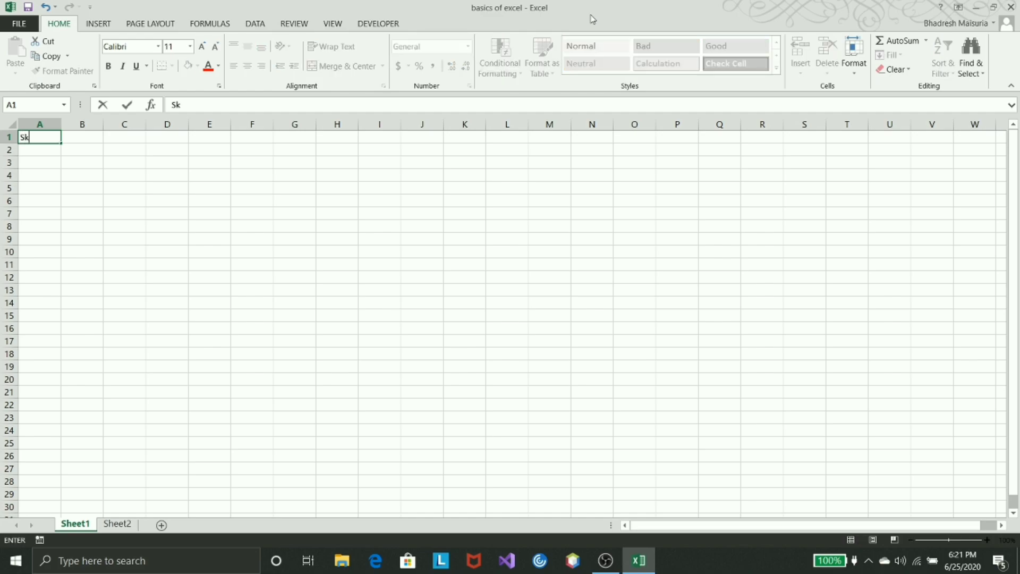
pyautogui.write('yMaryt')
pyautogui.press('BackSpace')
pyautogui.press('BackSpace')
pyautogui.write('t')
pyautogui.press('Return')
pyautogui.press('Return')
pyautogui.press('Return')
# Enter the column headers "Name" in cell A4 and "Author" in cell B4
pyautogui.write('Name')
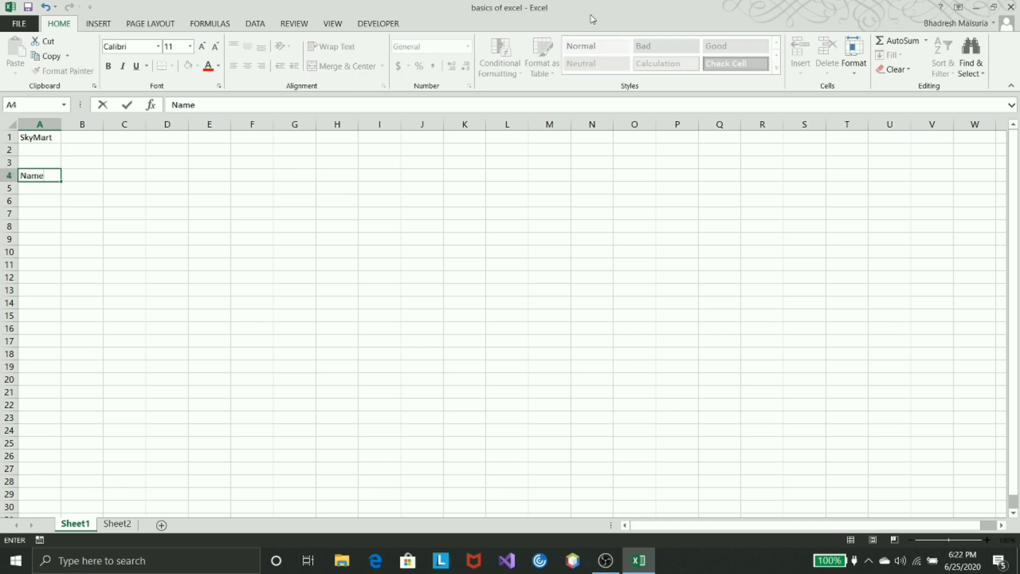
pyautogui.press('Tab')
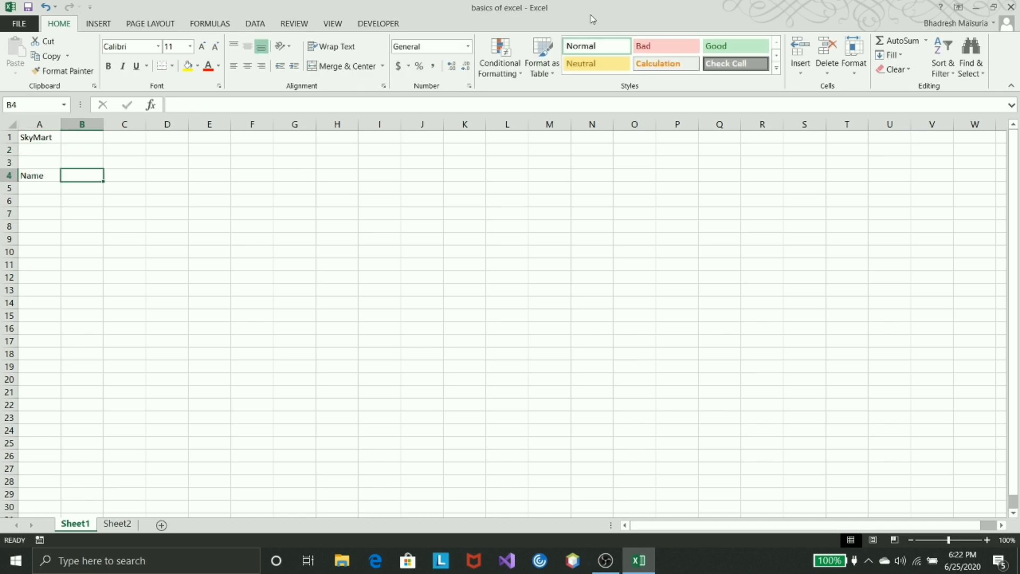
pyautogui.write('Author')
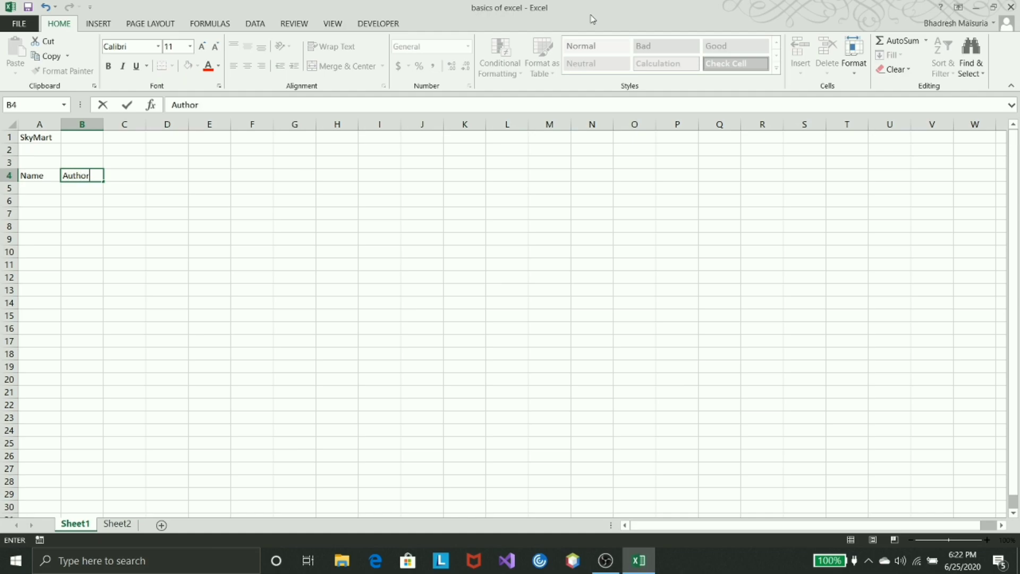
pyautogui.press('Return')
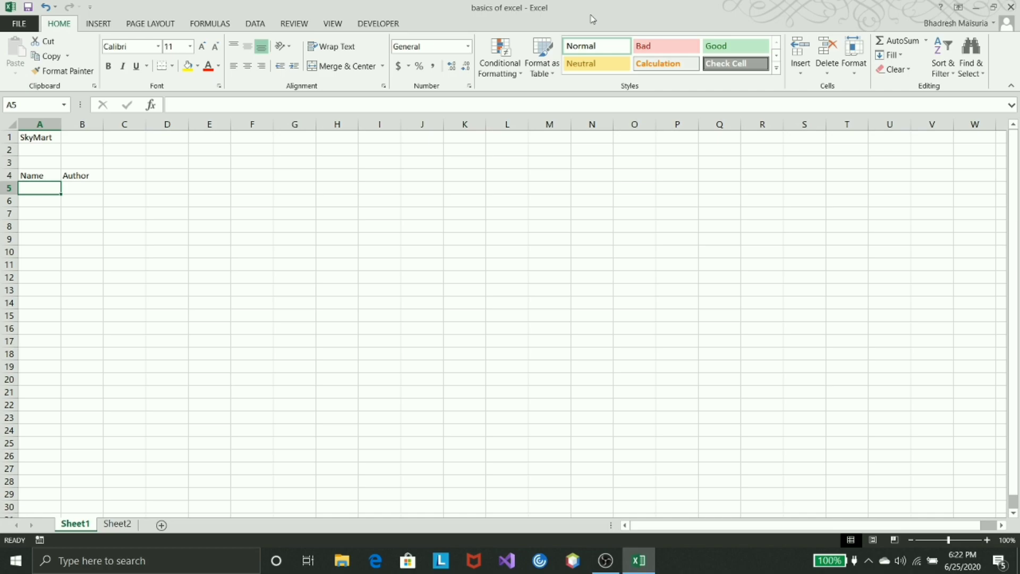
# Enter "Skipping the name" in cell A5 as the first entry under the Name header
pyautogui.write('Skip')
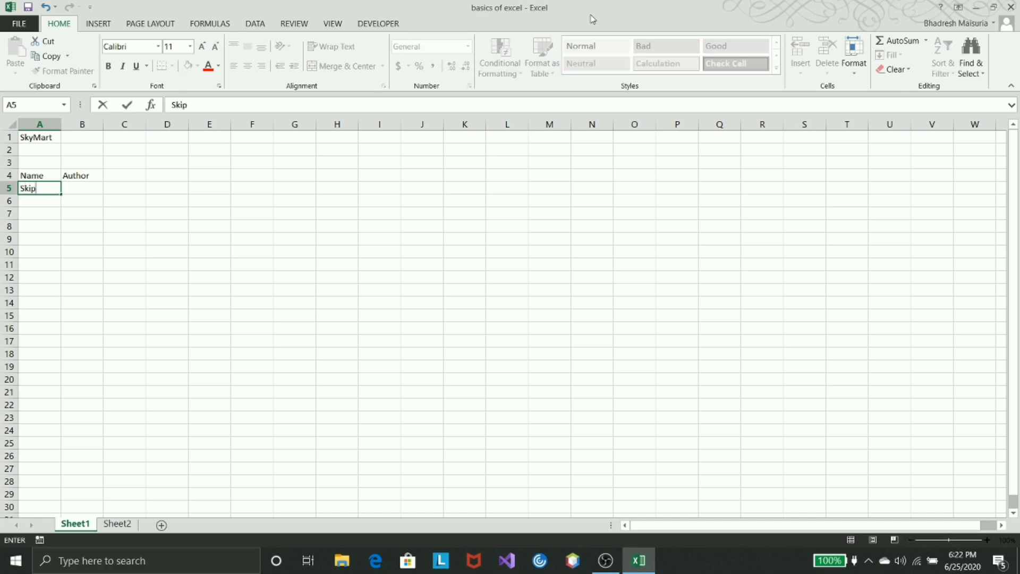
pyautogui.write('ping the bemo')
pyautogui.press('BackSpace')
pyautogui.press('BackSpace')
pyautogui.press('BackSpace')
pyautogui.press('BackSpace')
pyautogui.write('name')
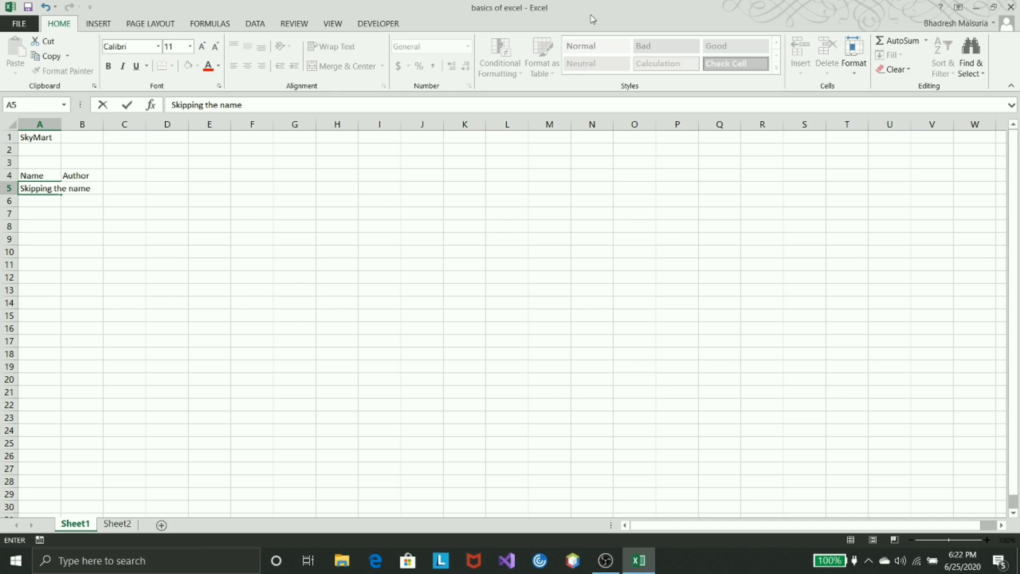
pyautogui.press('Return')
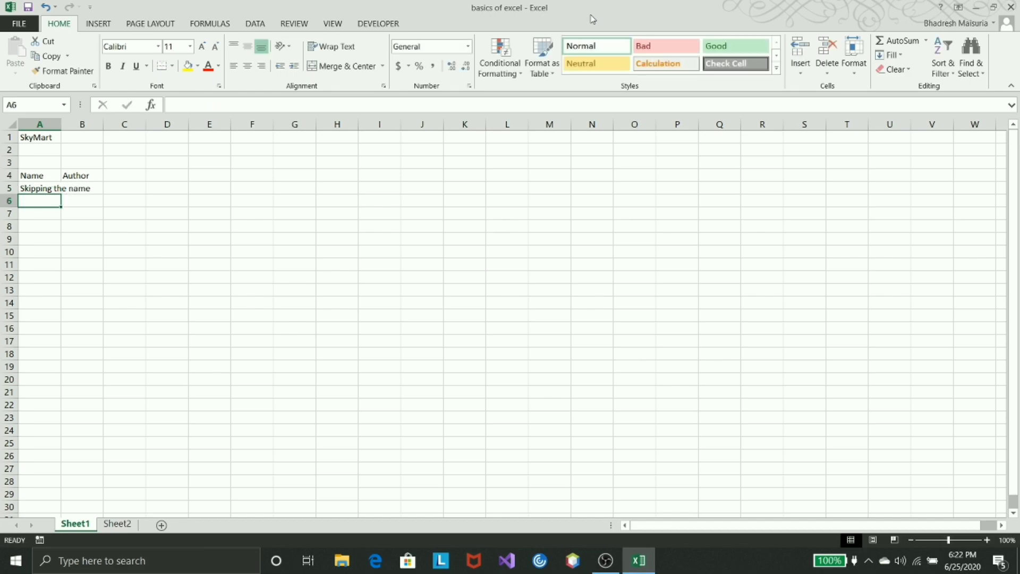
# Enter "Hall of frame" in cell A6 and "The data is stored" in cell A7
pyautogui.write('Hall')
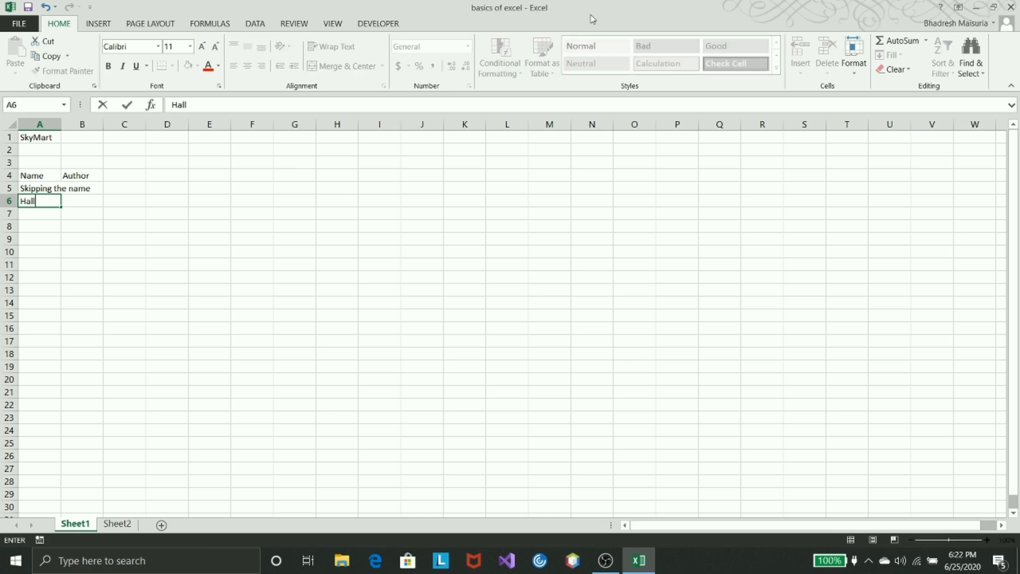
pyautogui.write(' of frame')
pyautogui.press('Return')
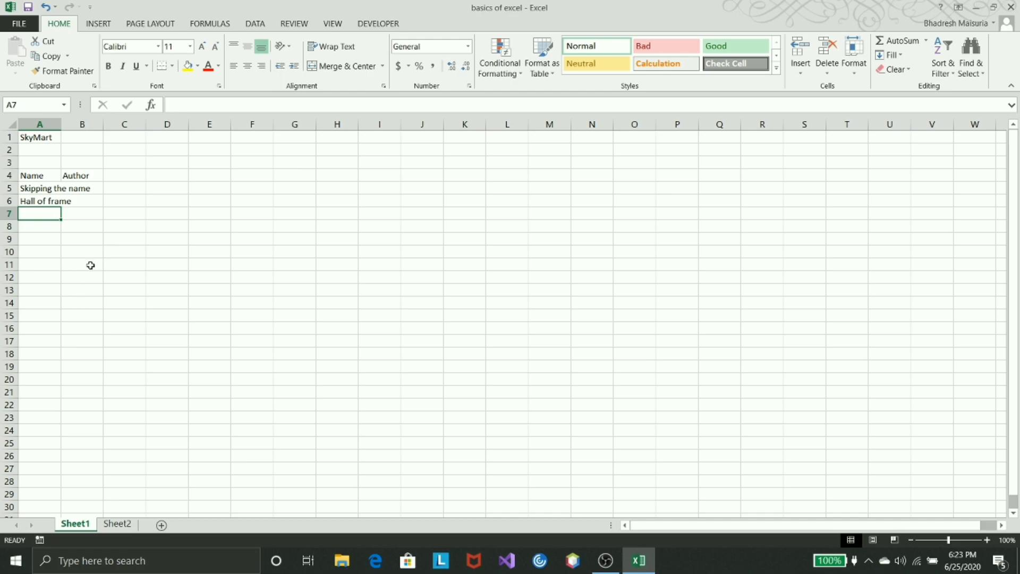
pyautogui.write('The data is stored')
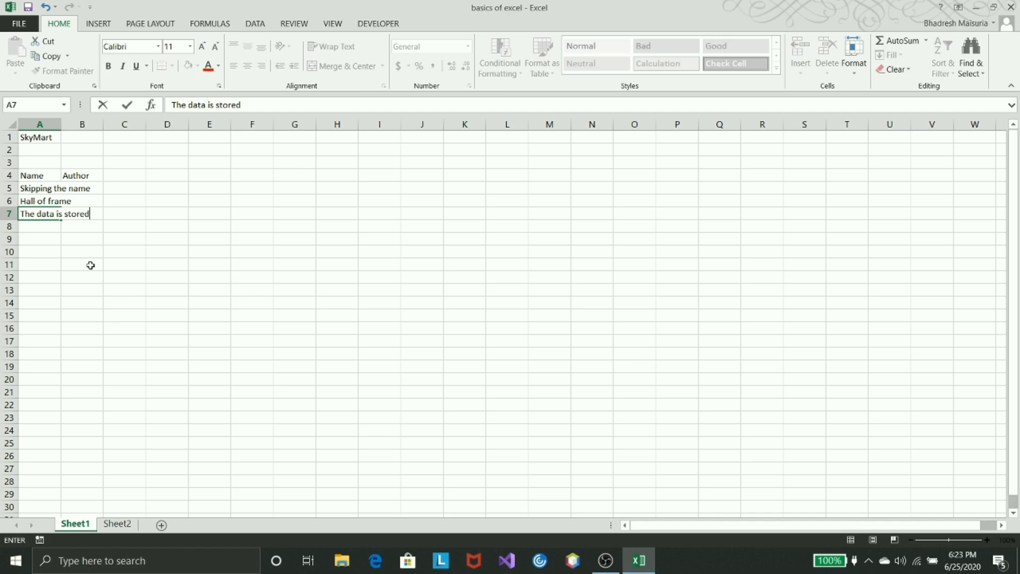
pyautogui.press('Return')
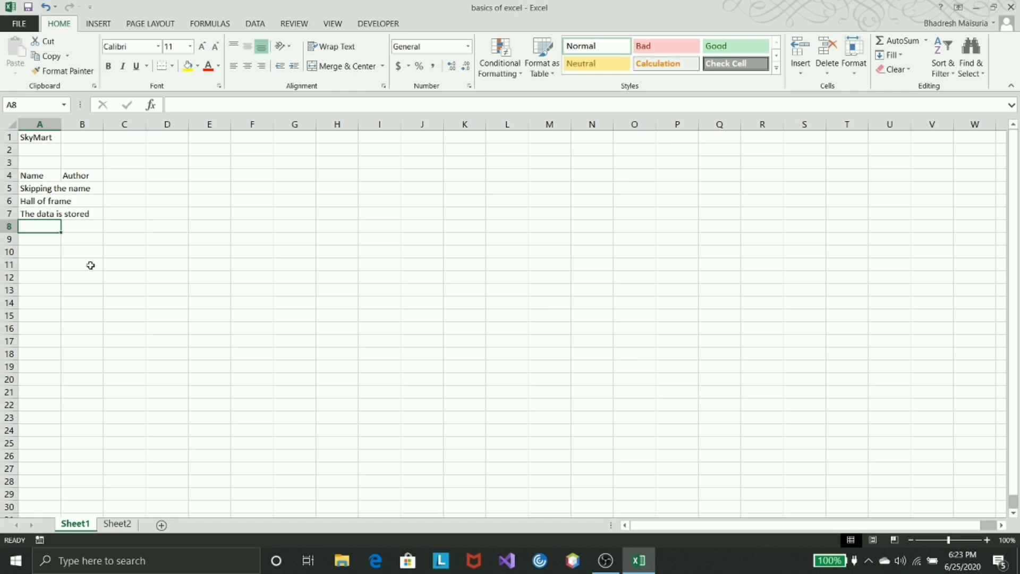
pyautogui.write('Again writting it')
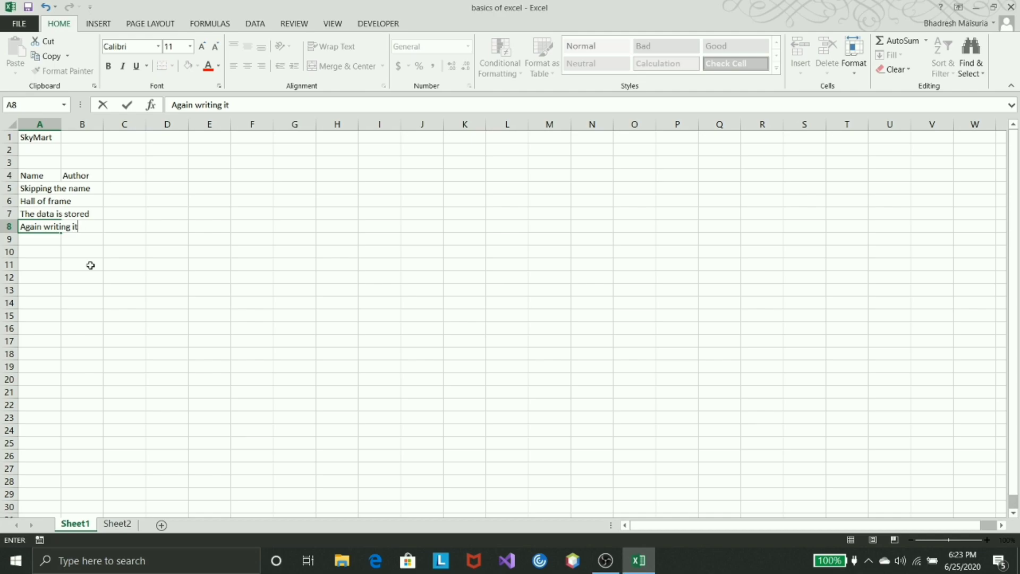
pyautogui.press('Escape')
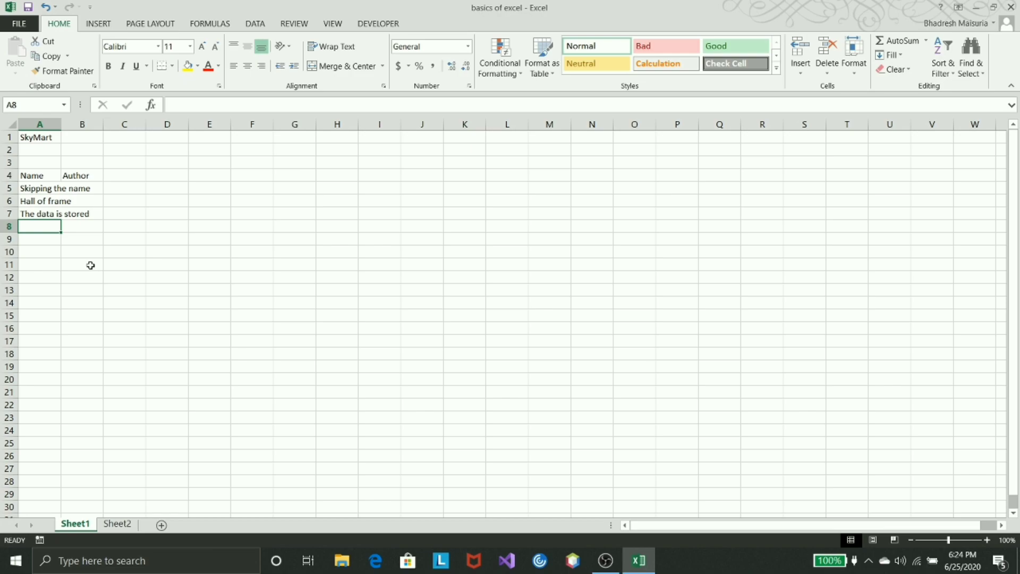
# Enter "Press enter to save" in cell A8 as the fourth entry under the Name header
pyautogui.write('Press enter to save')
pyautogui.press('Return')
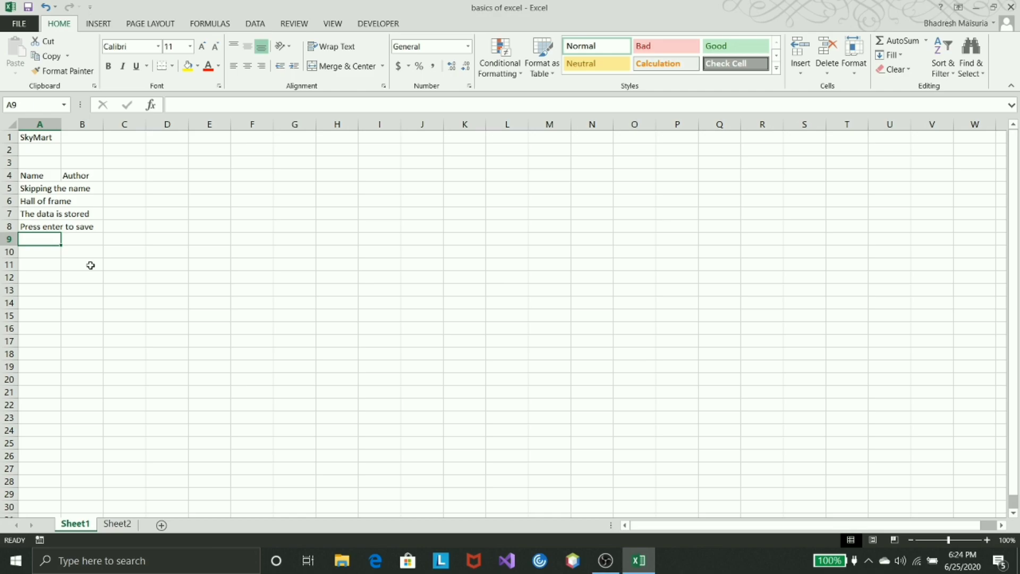
# Enter "author one" in cell B5 under the Author header
pyautogui.click(75, 189)
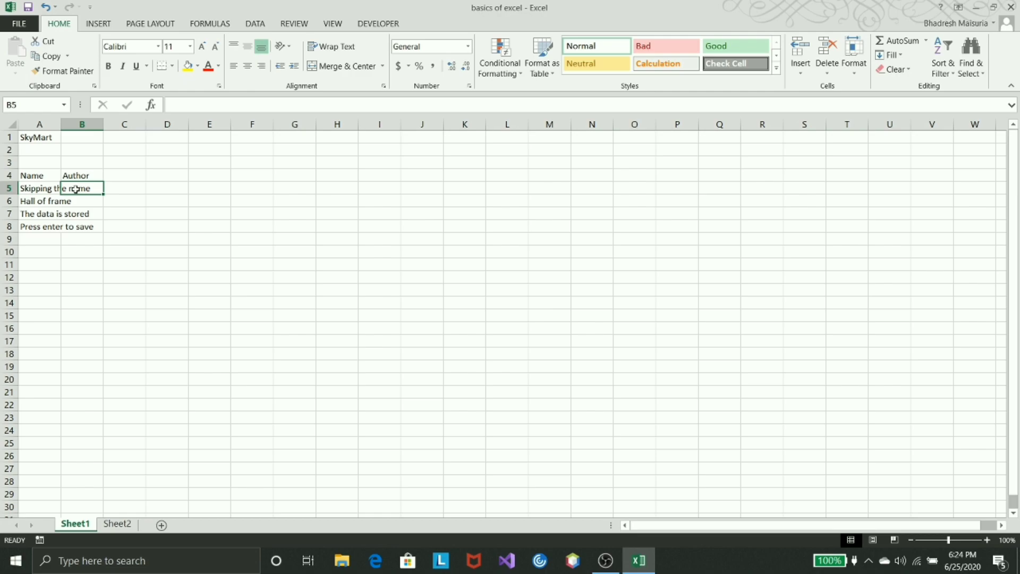
pyautogui.write('author')
pyautogui.write('12')
pyautogui.press('BackSpace')
pyautogui.press('BackSpace')
pyautogui.write('one')
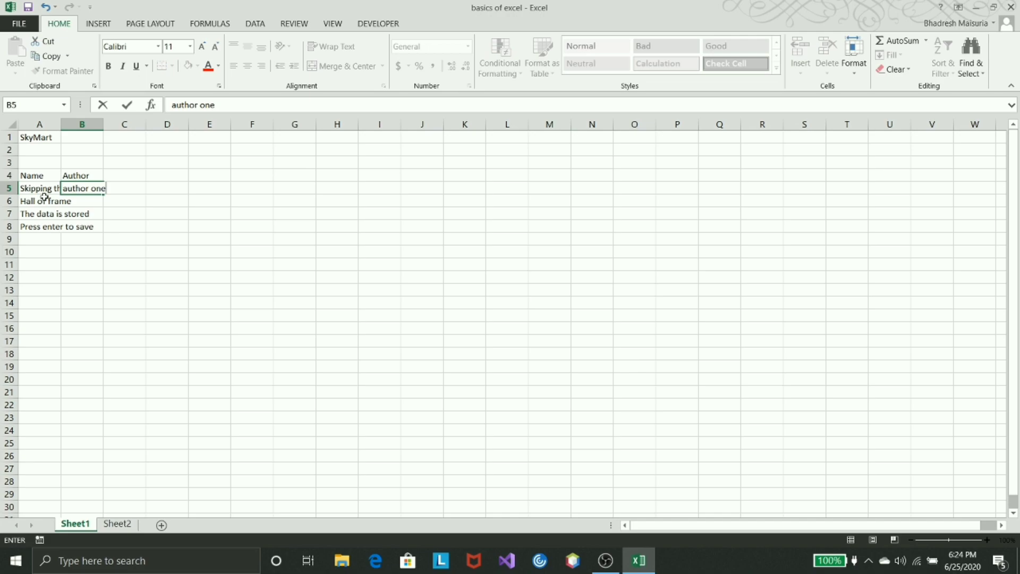
# Enter "Author two" in cell B6 as the second entry under the Author header
pyautogui.click(71, 202)
pyautogui.write('Author one')
pyautogui.press('BackSpace')
pyautogui.press('BackSpace')
pyautogui.press('BackSpace')
pyautogui.write('tw')
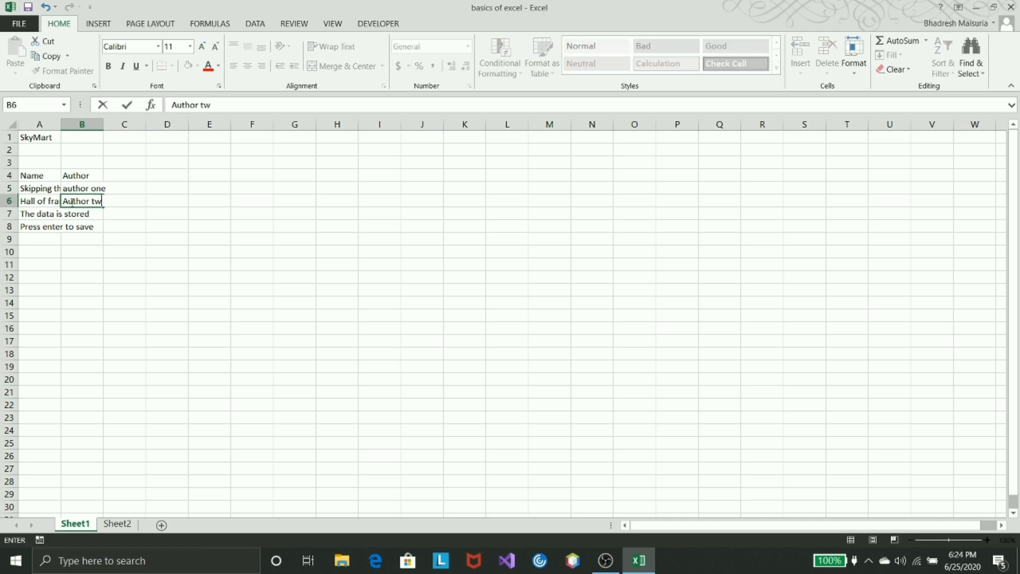
pyautogui.write('o')
pyautogui.press('Return')
# Enter "Authro three" in cell B7 and "Author four" in cell B8
pyautogui.write('Authro three')
pyautogui.press('Return')
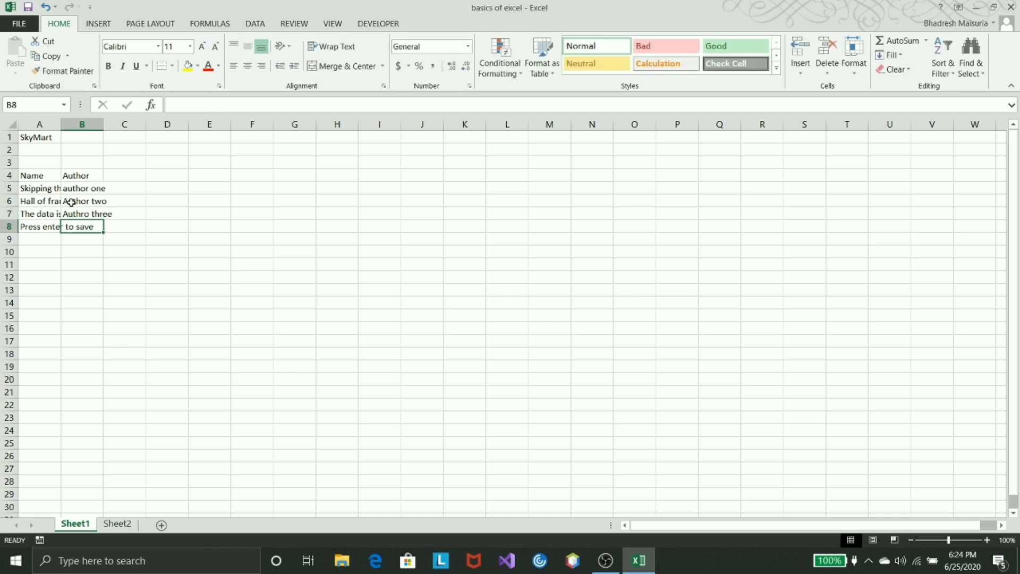
pyautogui.write('Author')
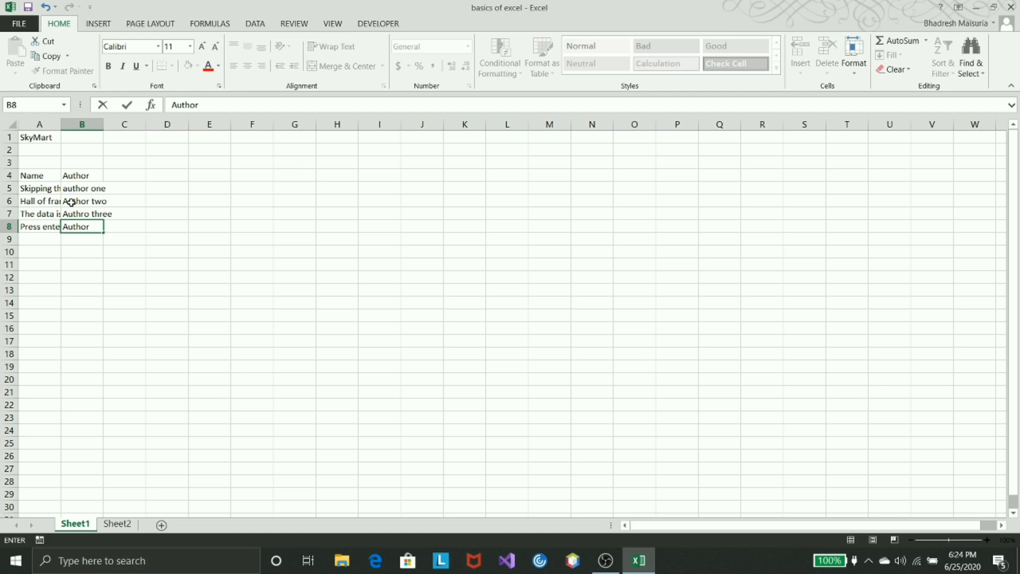
pyautogui.write(' four')
pyautogui.press('Up')
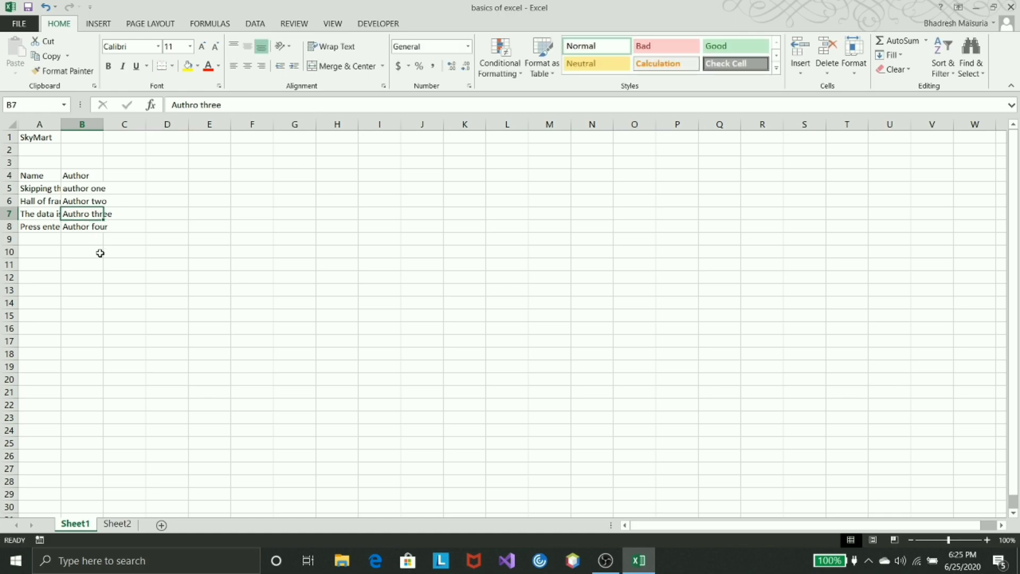
# Correct the misspelled entry in cell B7 to "Author three"
pyautogui.press('Delete')
pyautogui.write('Au')
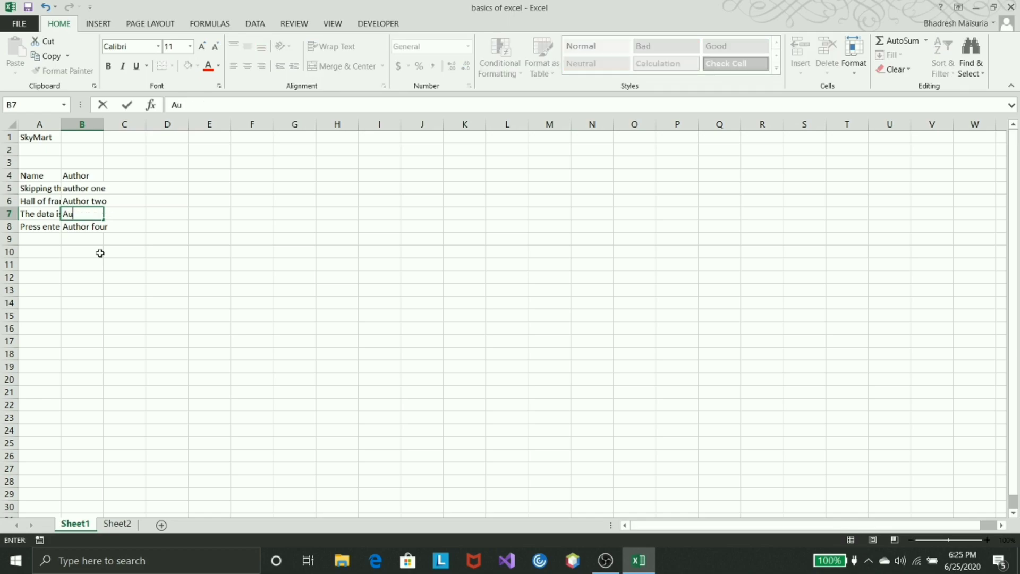
pyautogui.write('thor three')
pyautogui.press('Return')
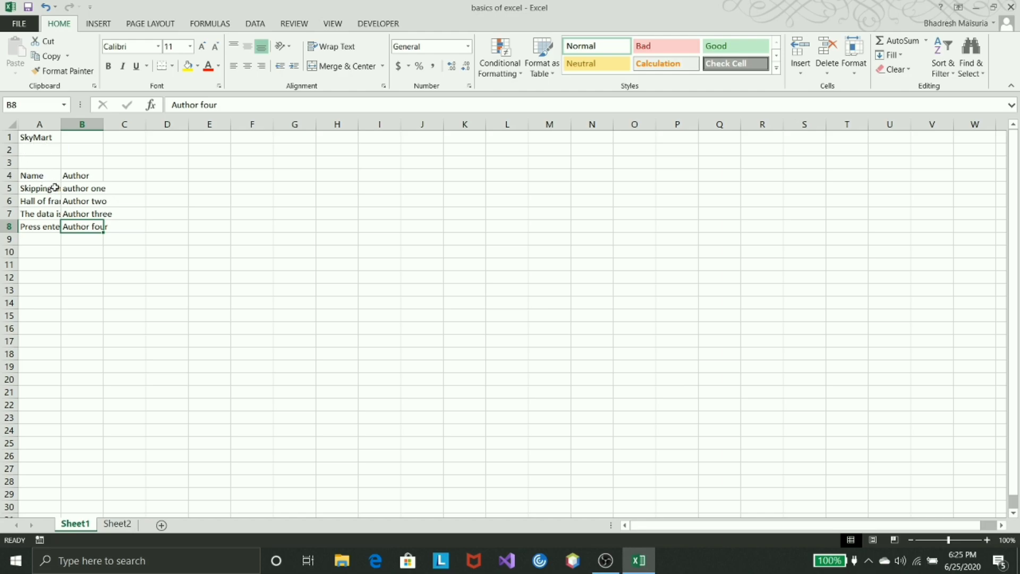
# Set the width of column A to 9 and deselect the column
pyautogui.rightClick(60, 125)
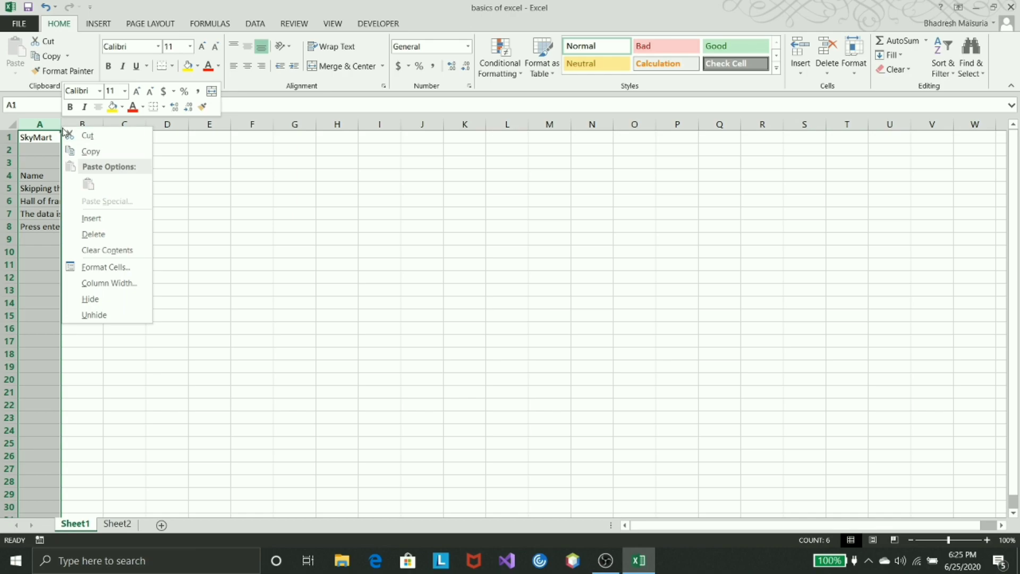
pyautogui.click(105, 285)
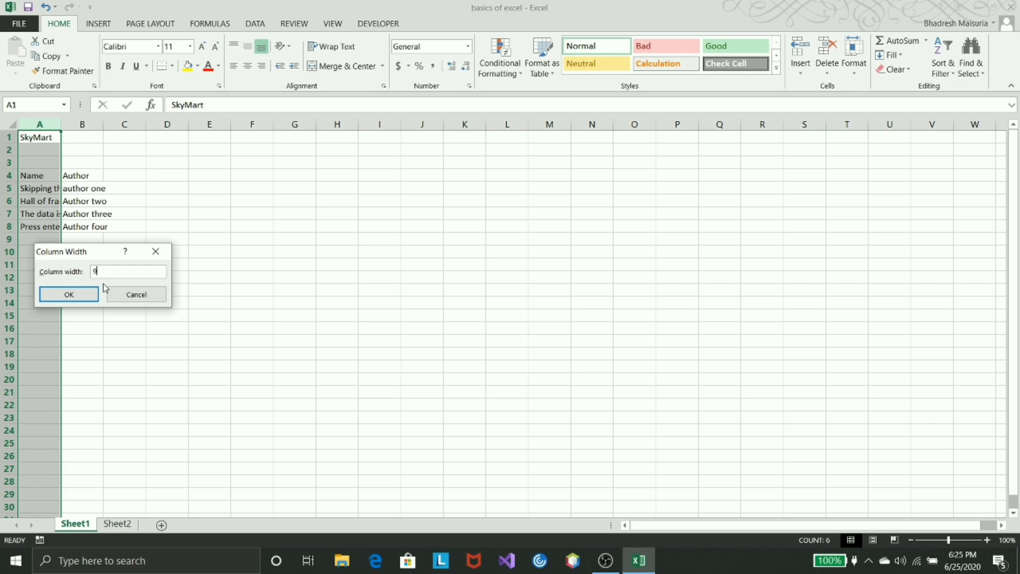
pyautogui.press('Return')
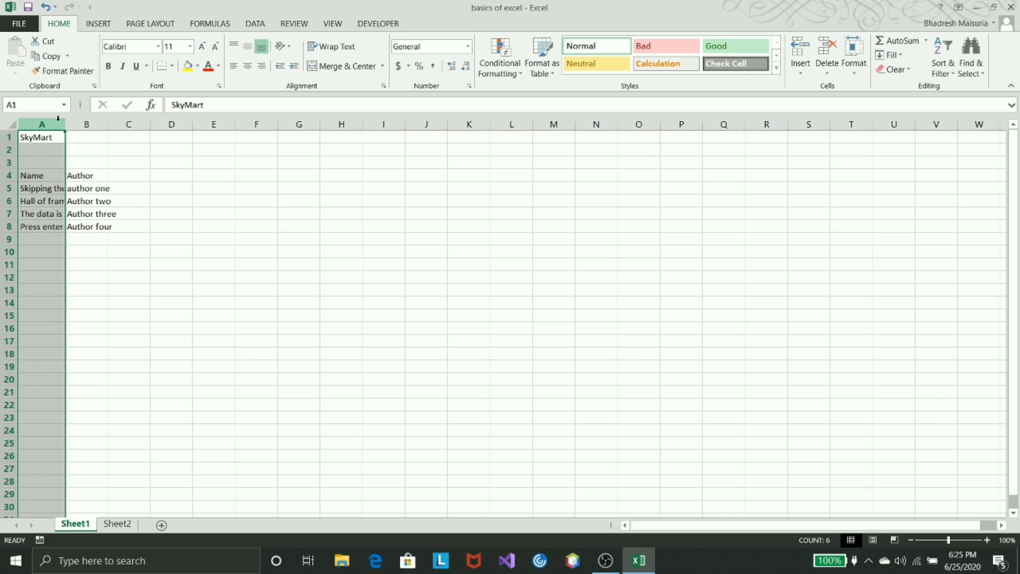
pyautogui.click(73, 158)
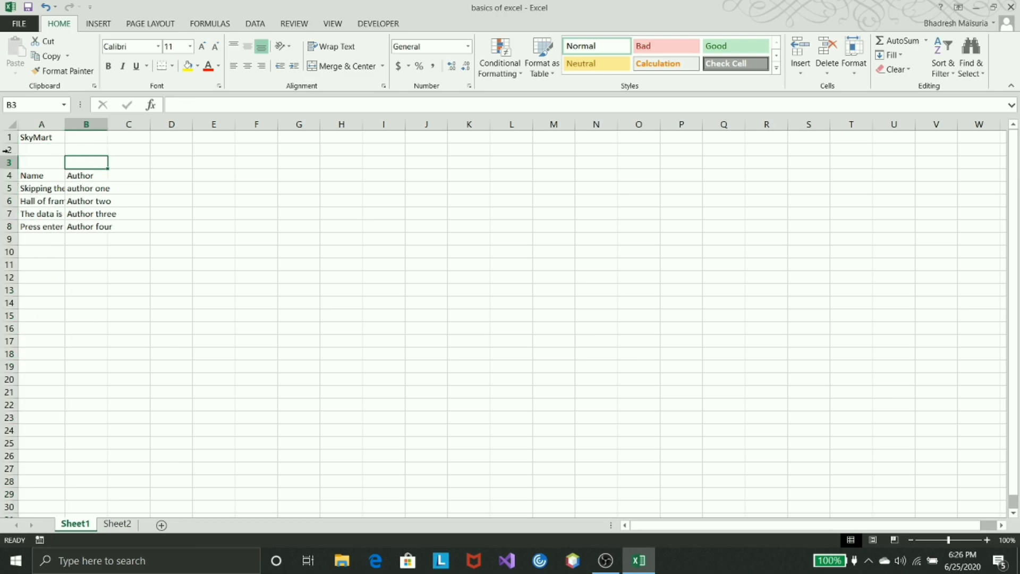
# Set the height of header row 4 to 16 and deselect the row
pyautogui.rightClick(9, 182)
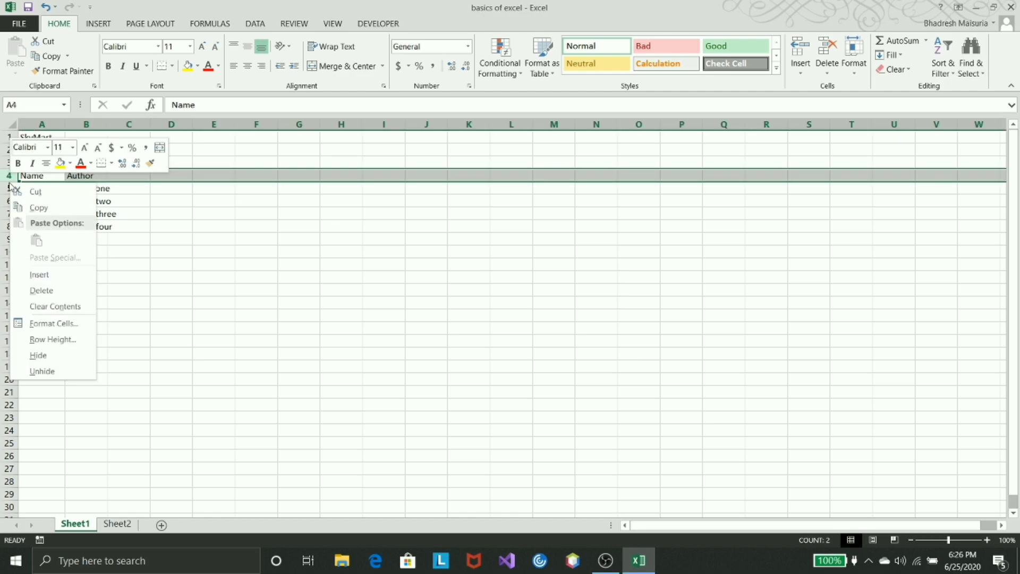
pyautogui.click(53, 339)
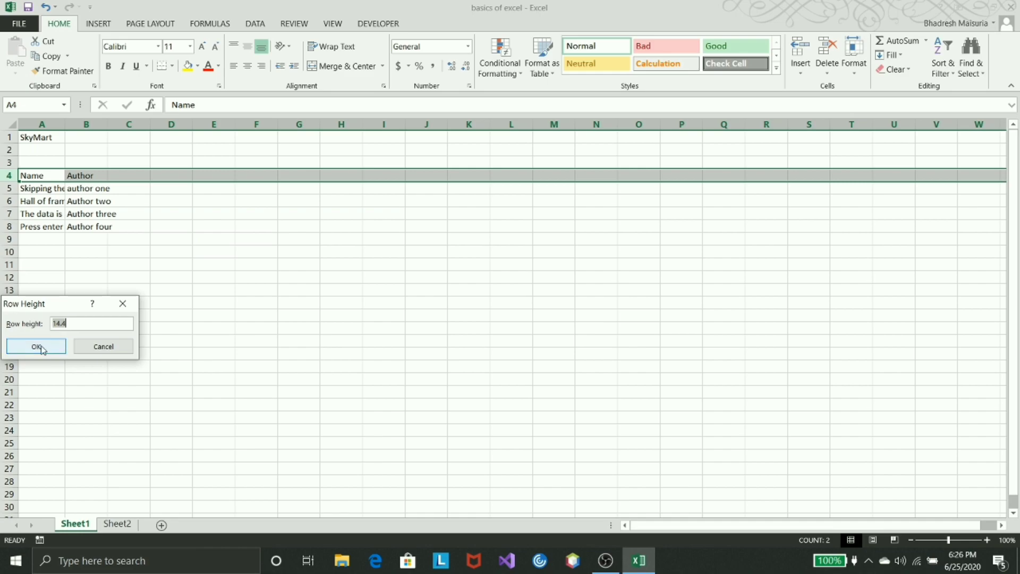
pyautogui.write('16')
pyautogui.click(37, 347)
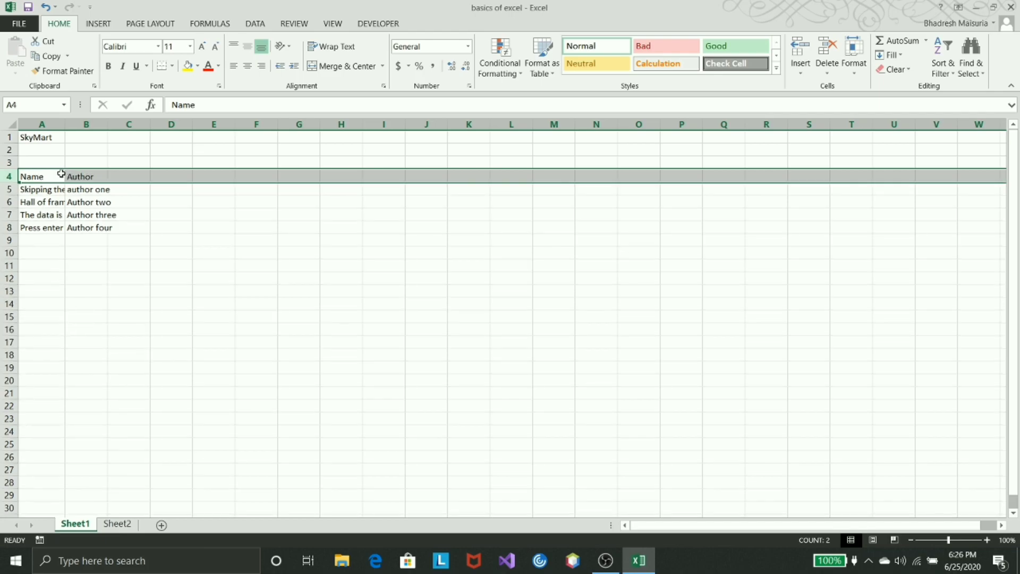
pyautogui.click(81, 240)
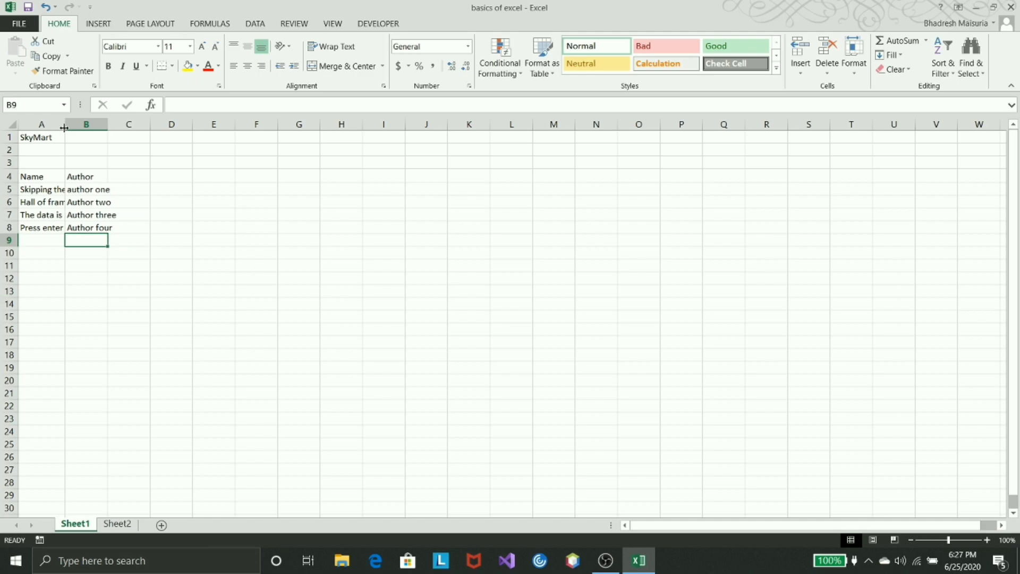
# Widen column A to fit its longest entry and slightly reduce the height of header row 4
pyautogui.moveTo(64, 128); pyautogui.dragTo(87, 128)
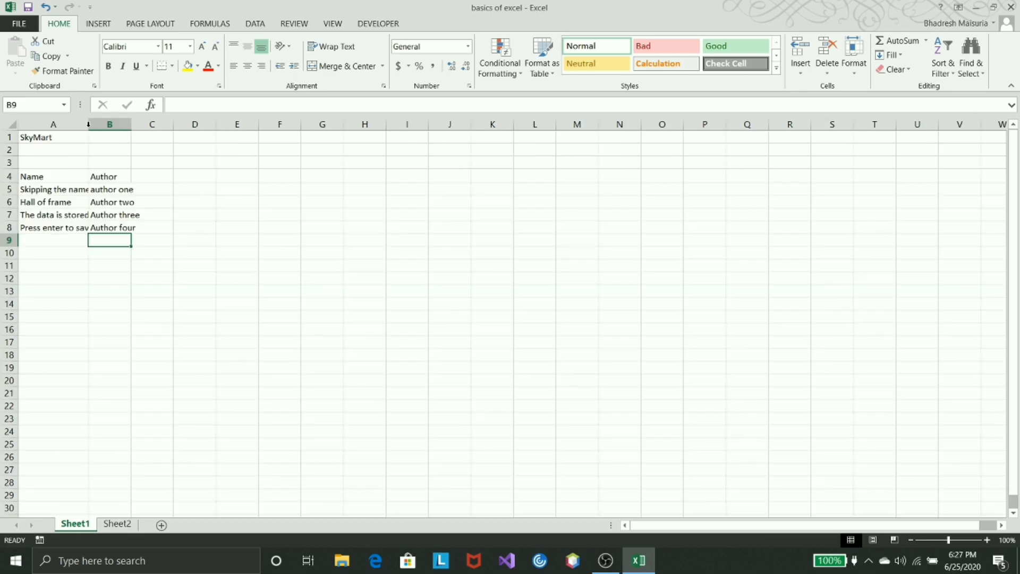
pyautogui.doubleClick(88, 124)
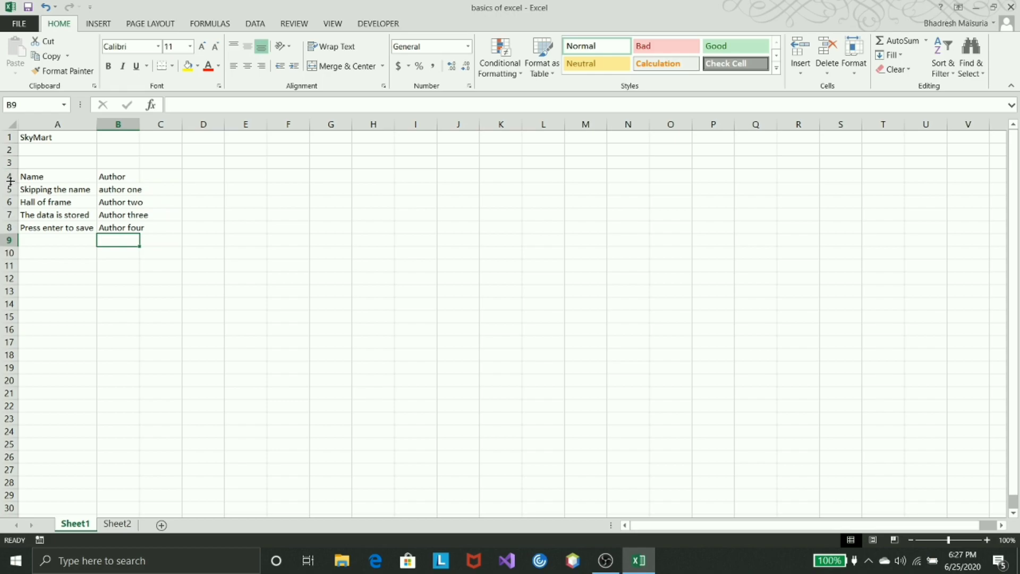
pyautogui.moveTo(10, 182); pyautogui.dragTo(10, 181)
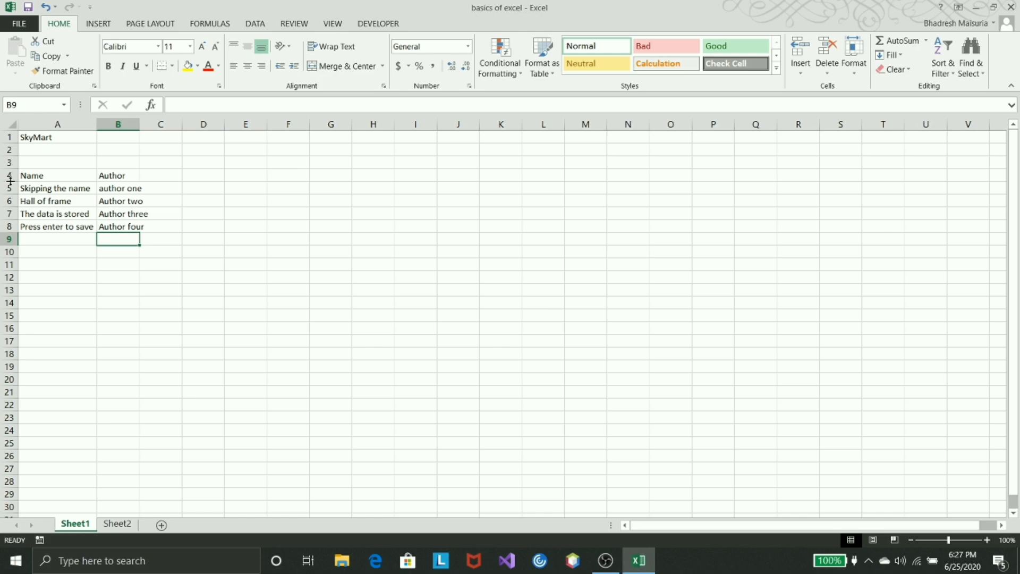
# Move the active cell up column B to B3 and back down to the last author entry in B8
pyautogui.press('Up')
pyautogui.press('Up')
pyautogui.press('Up')
pyautogui.press('Up')
pyautogui.press('Up')
pyautogui.press('Up')
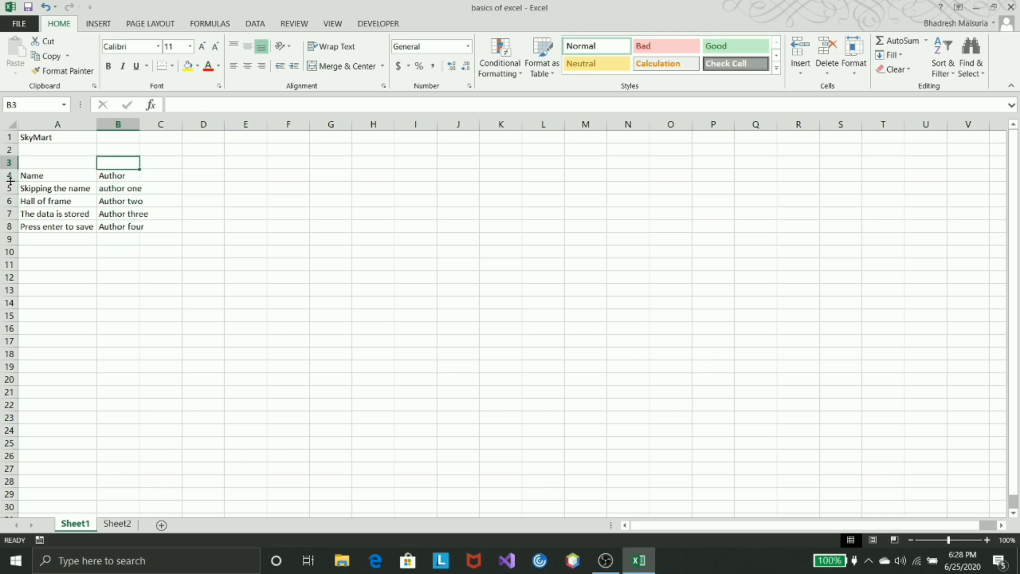
pyautogui.press('Down')
pyautogui.press('Down')
pyautogui.press('Down')
pyautogui.press('Down')
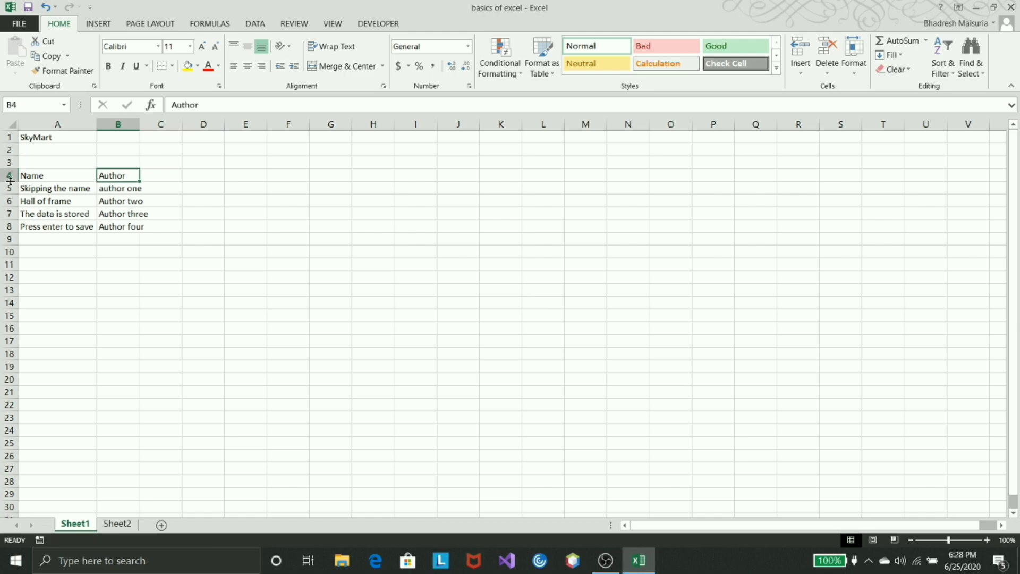
pyautogui.press('Down')
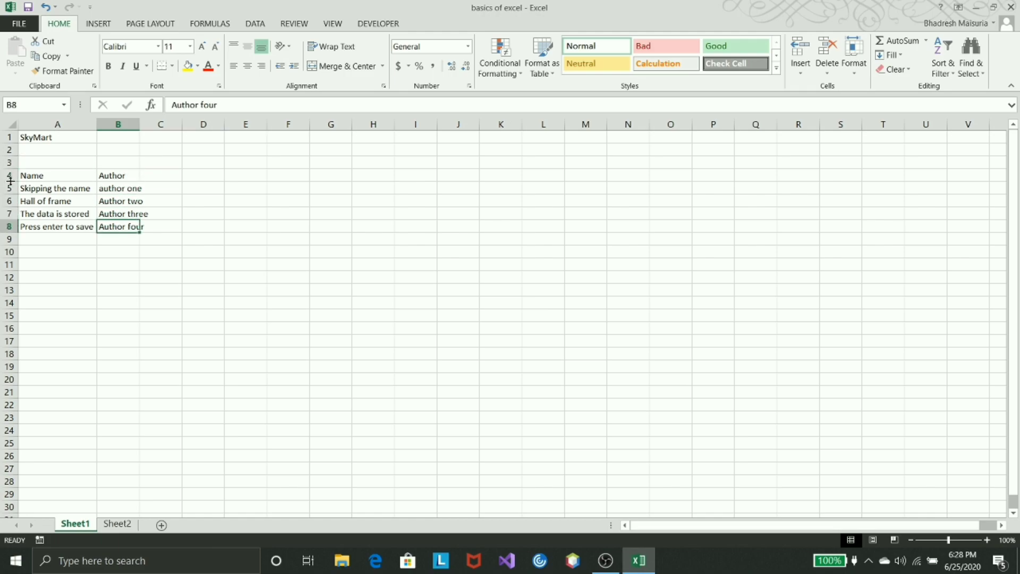
# Move the active cell along row 8 to E8 and back to B8
pyautogui.press('Right')
pyautogui.press('Right')
pyautogui.press('Right')
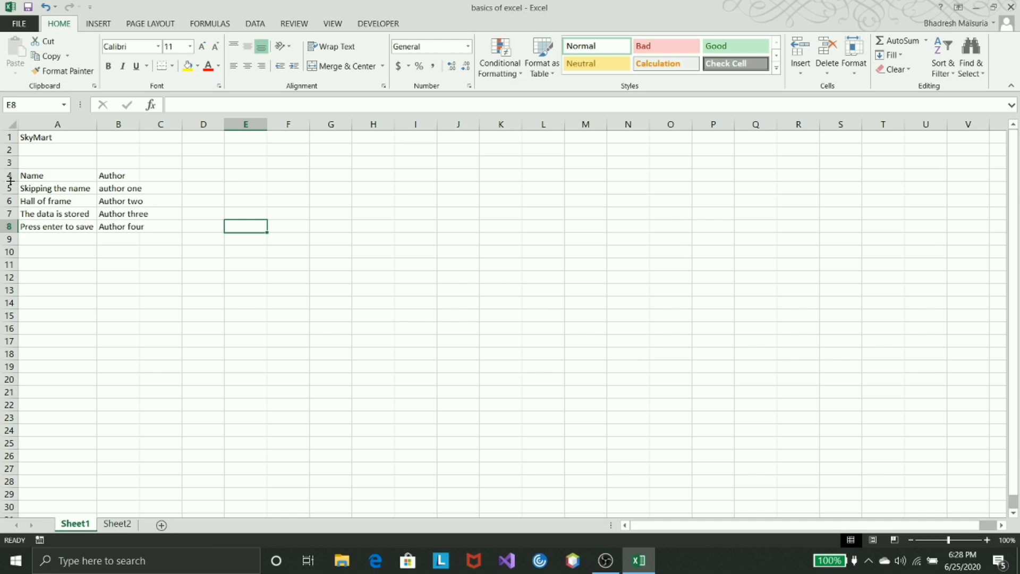
pyautogui.press('Left')
pyautogui.press('Left')
pyautogui.press('Left')
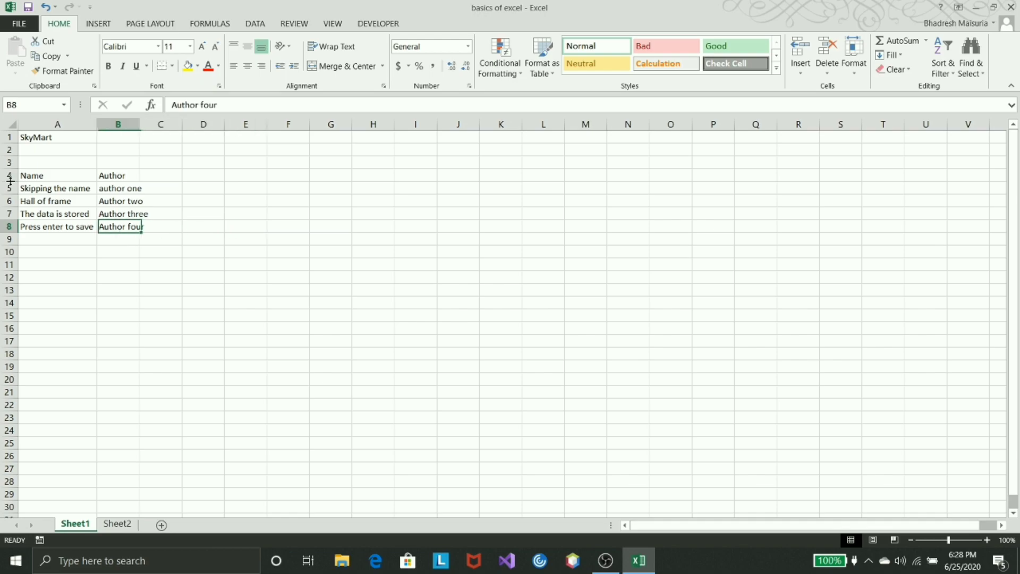